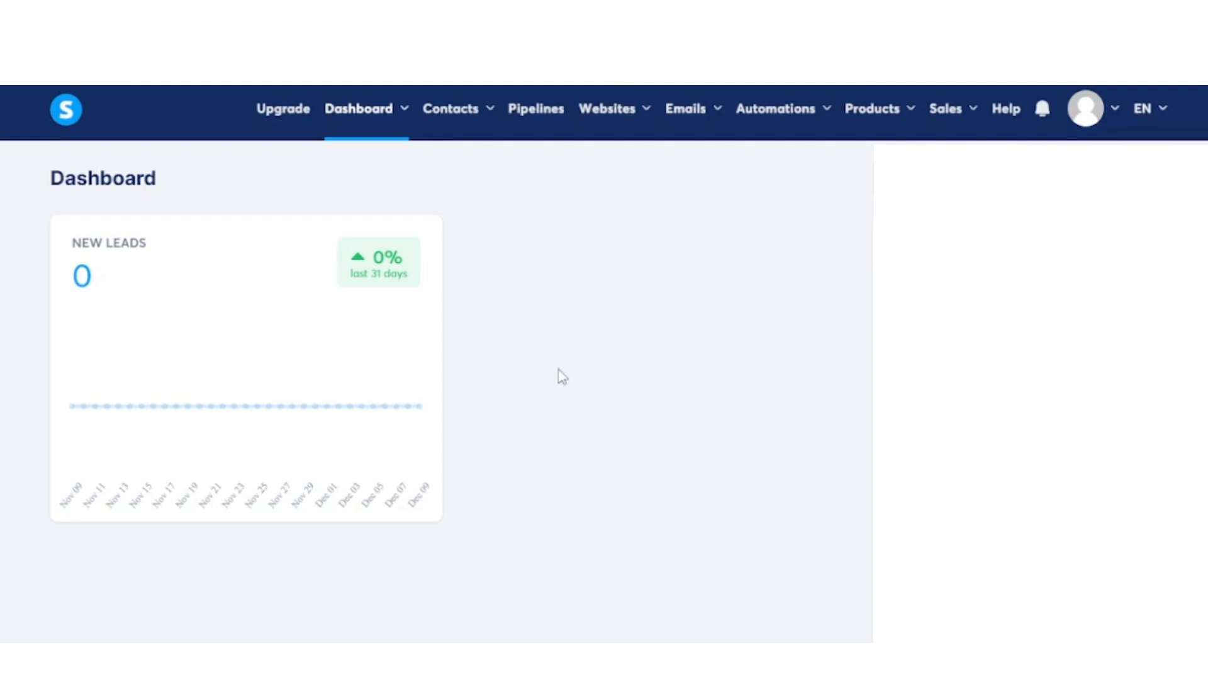
# - Create a digital store named "Cythnthia's Store", keeping the existing domain and English as the language
pyautogui.moveTo(628, 115)
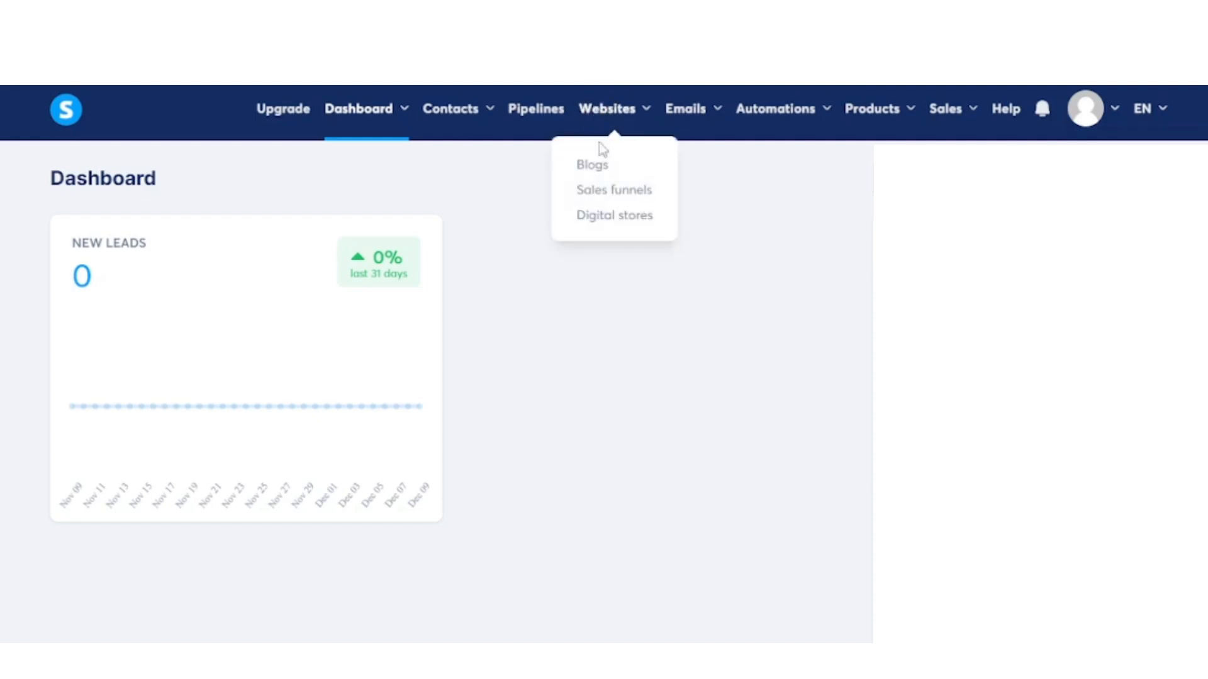
pyautogui.click(599, 223)
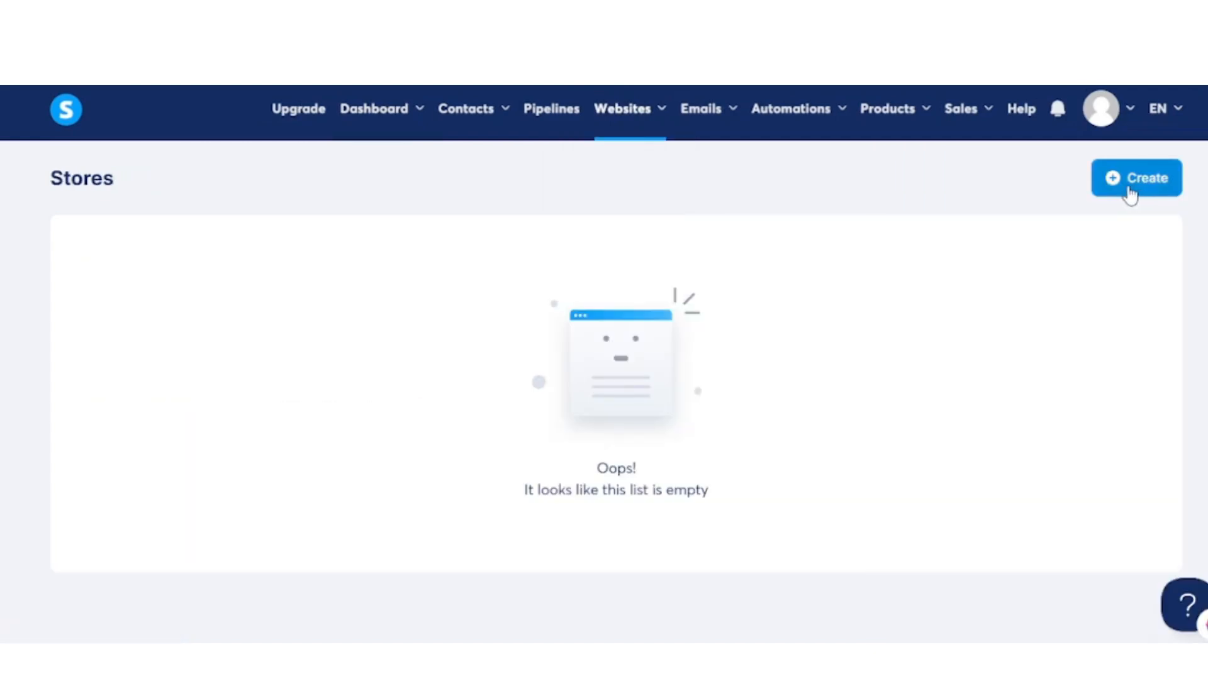
pyautogui.click(1129, 192)
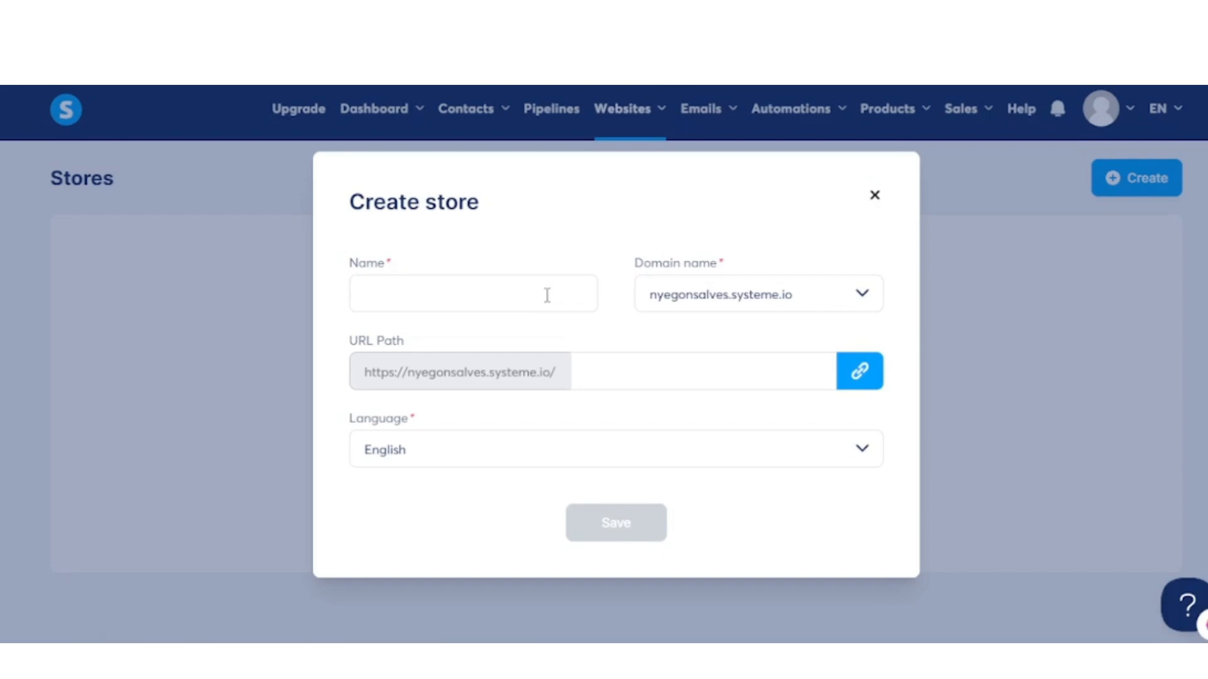
pyautogui.click(547, 295)
pyautogui.write('Cythi')
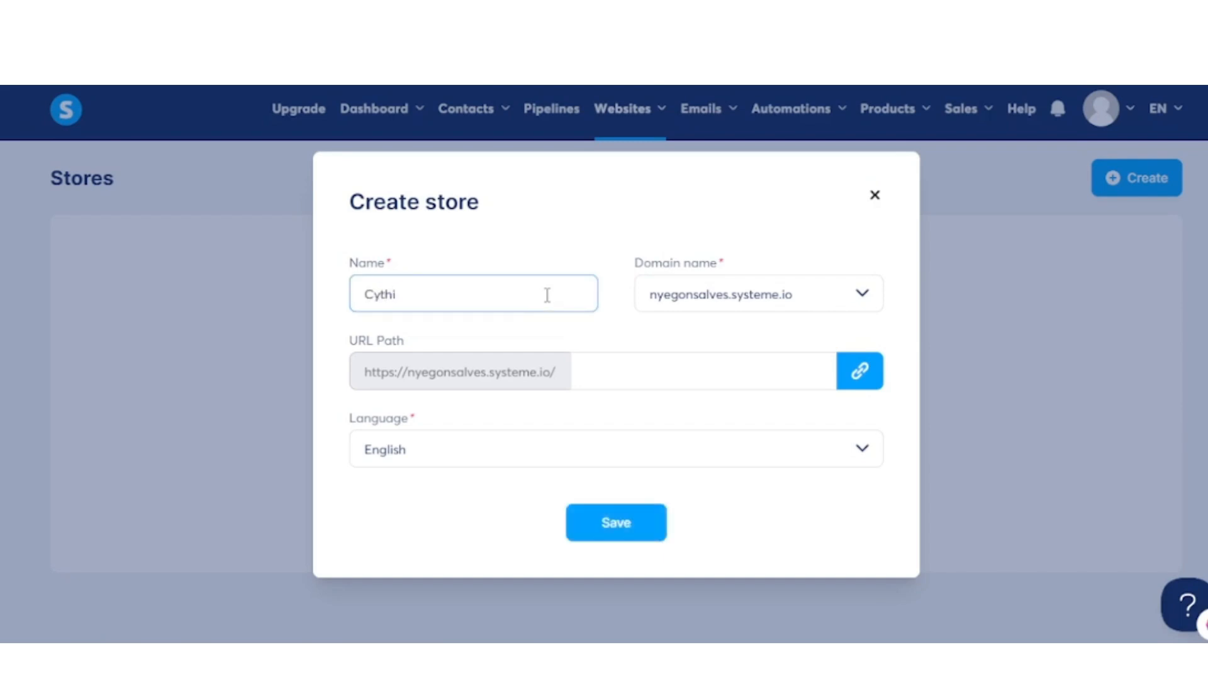
pyautogui.press('BackSpace')
pyautogui.write("nthia's Store")
pyautogui.click(863, 300)
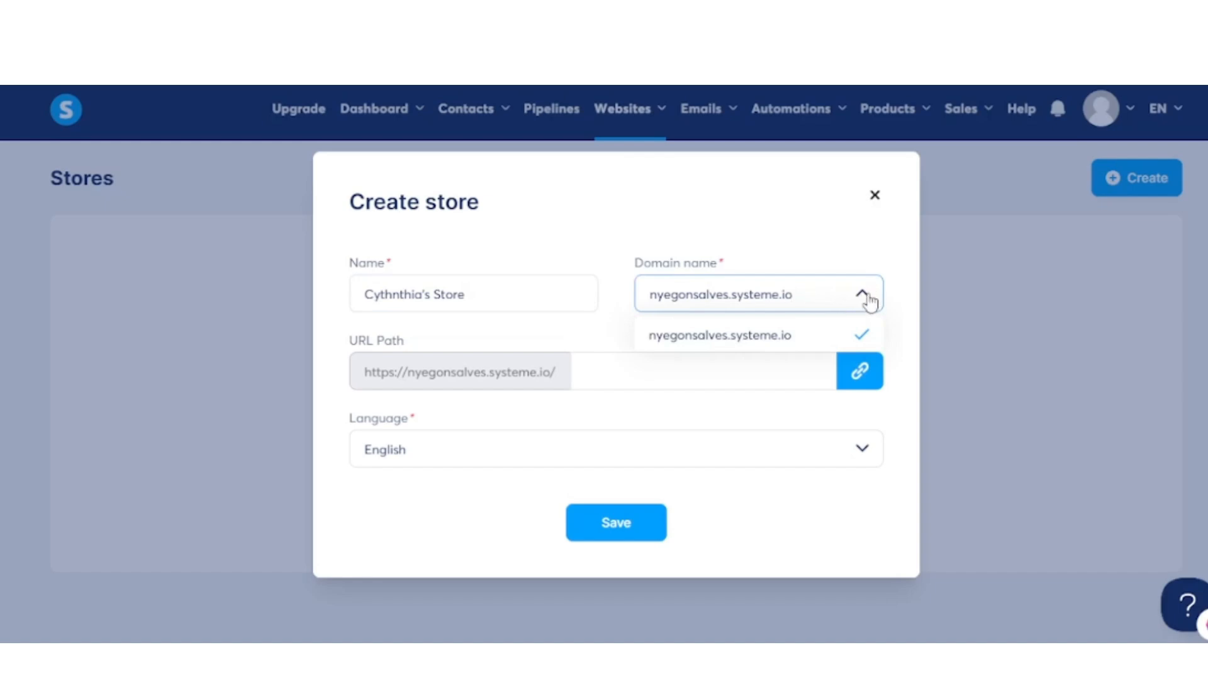
pyautogui.click(870, 301)
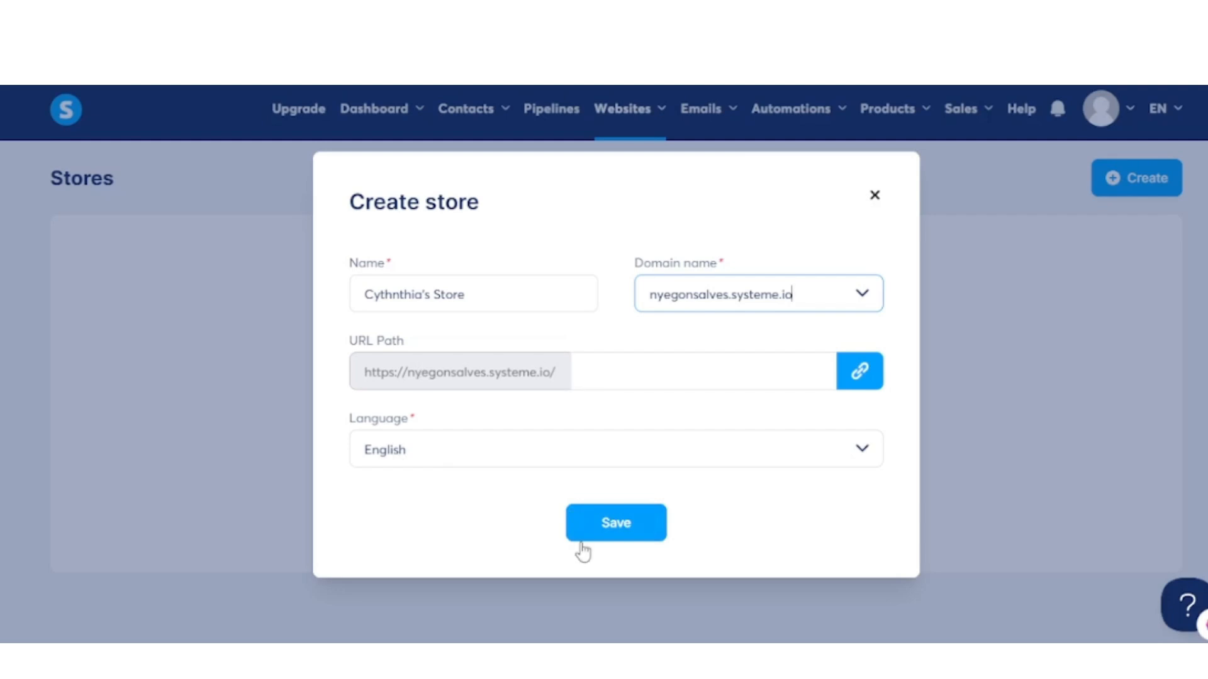
pyautogui.click(630, 535)
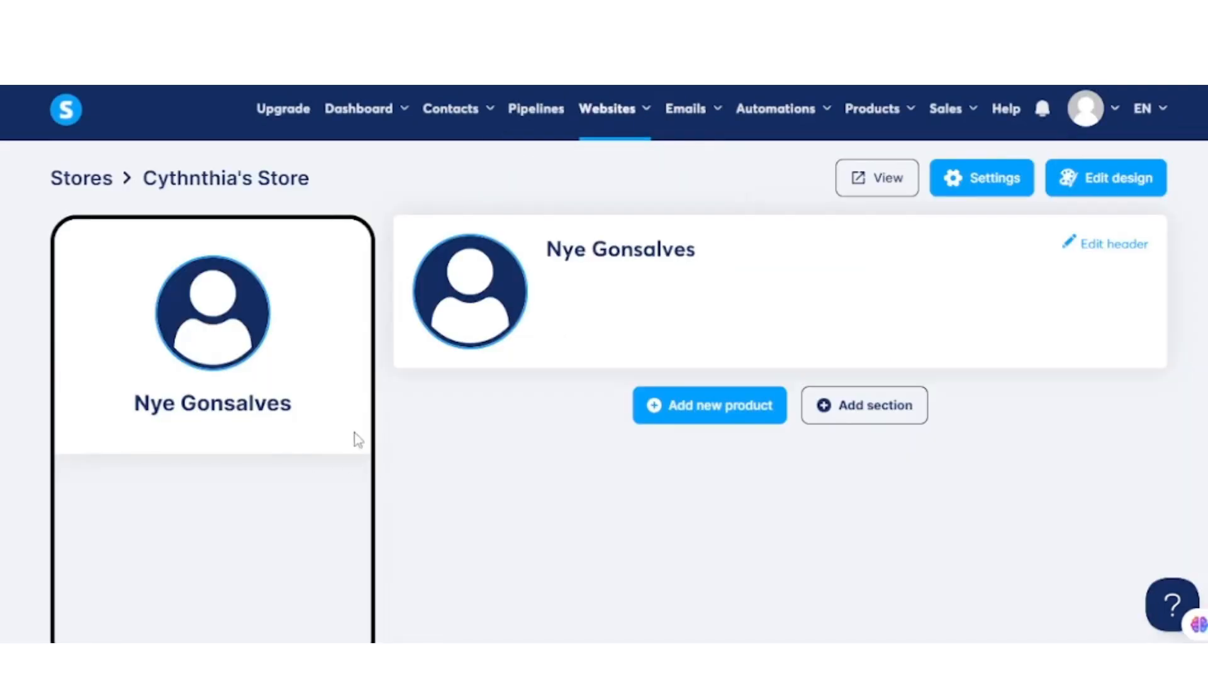
# - Open the store header for editing and replace its placeholder avatar with the owner's profile photo
pyautogui.scroll(-1, 356, 439)
pyautogui.scroll(1, 356, 440)
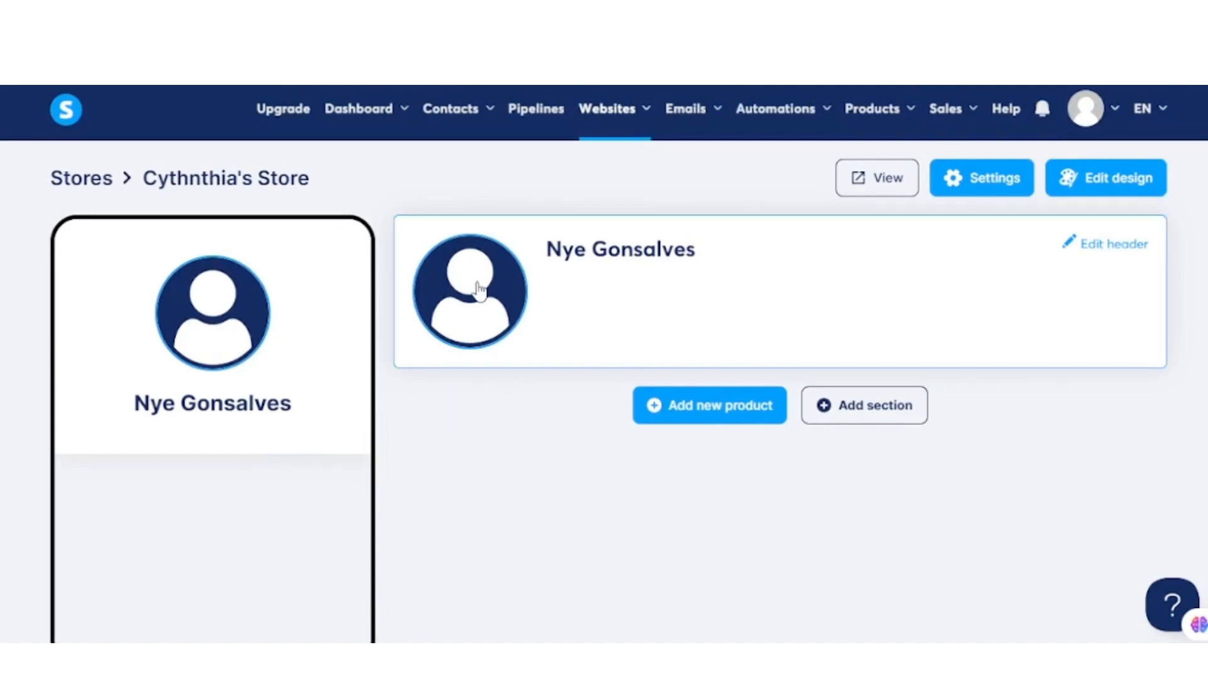
pyautogui.click(1106, 251)
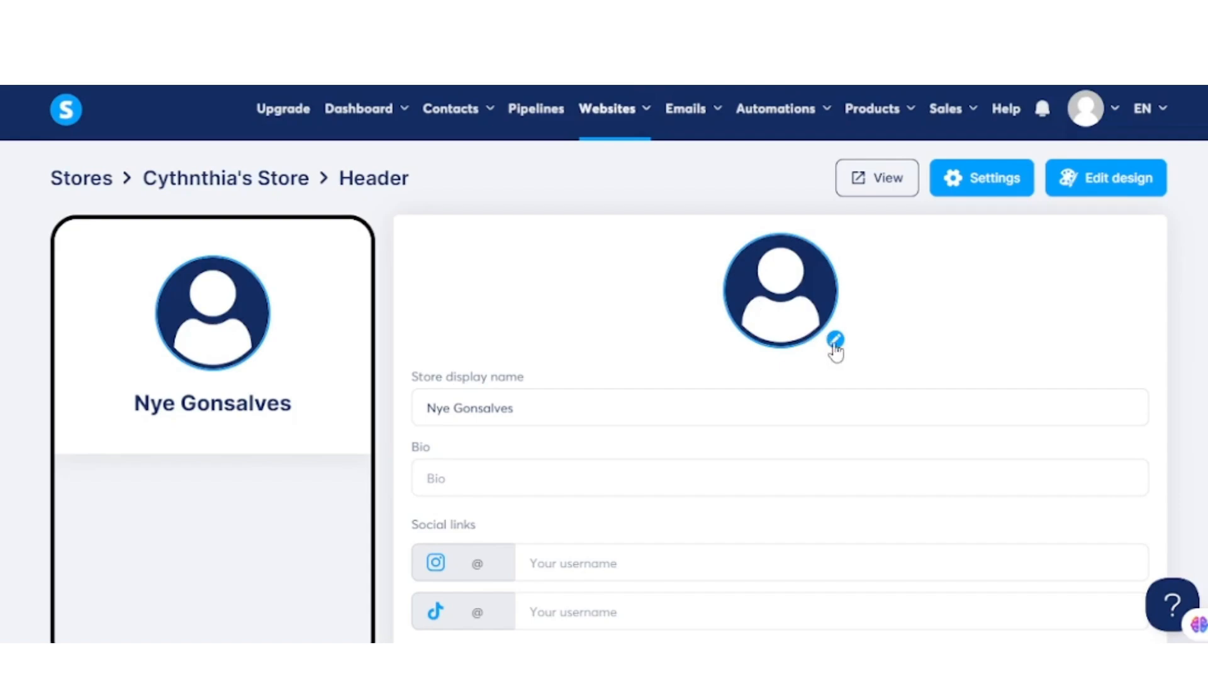
# - Change the store display name to "Cynthia's Store", leave the bio empty and save the header
pyautogui.click(419, 405)
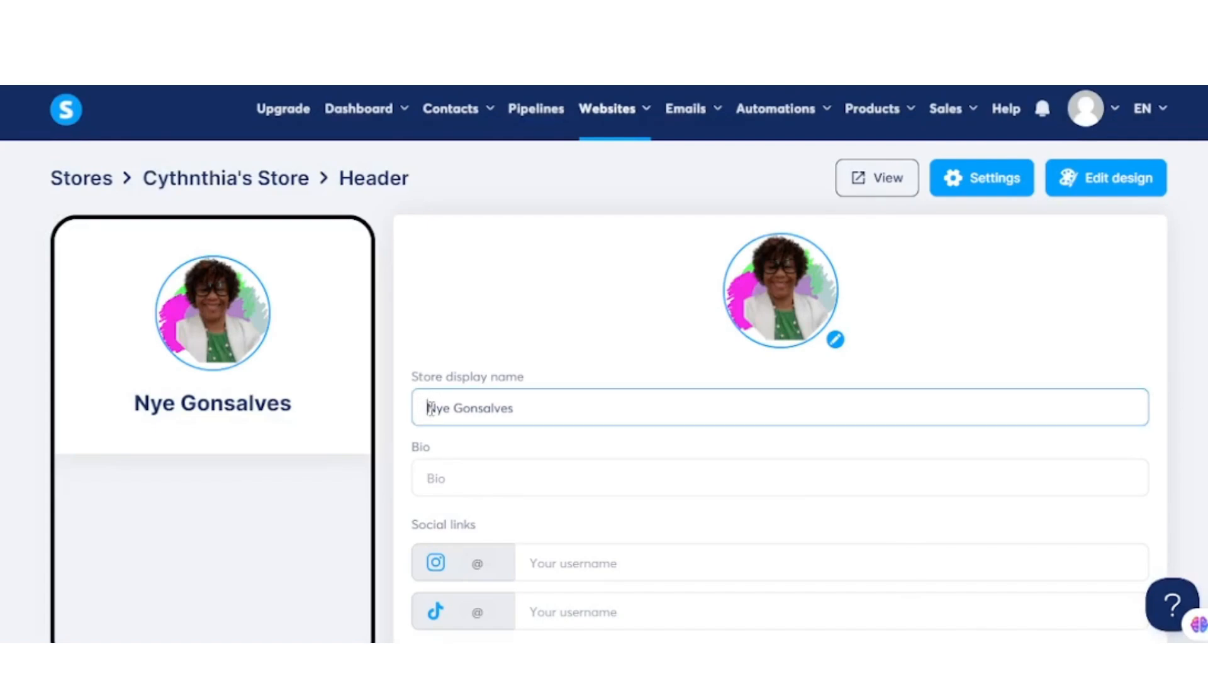
pyautogui.moveTo(426, 408); pyautogui.dragTo(515, 409)
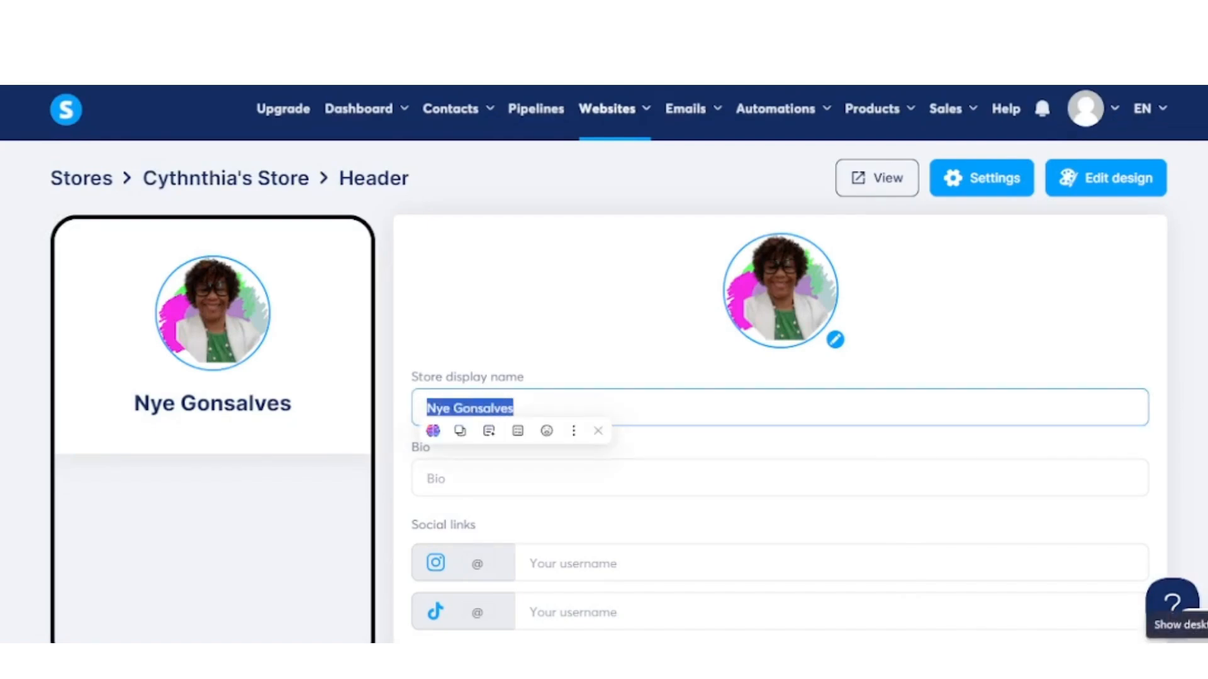
pyautogui.write('C')
pyautogui.write("ynthia's Store")
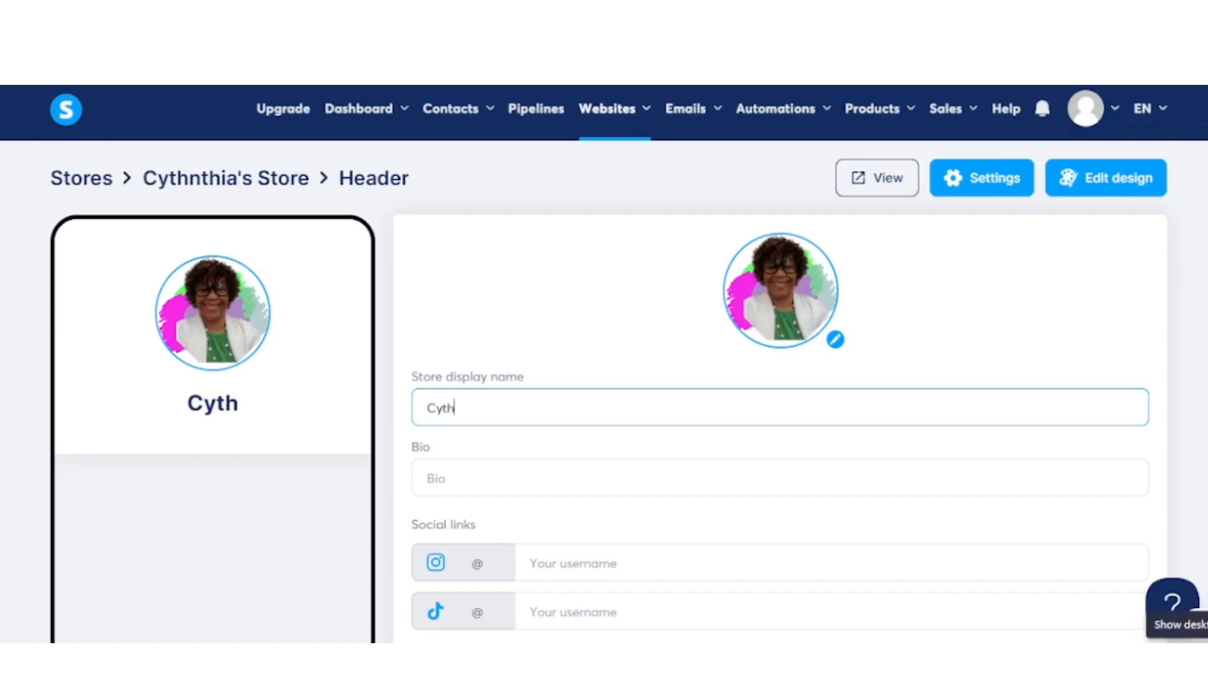
pyautogui.scroll(-2, 426, 417)
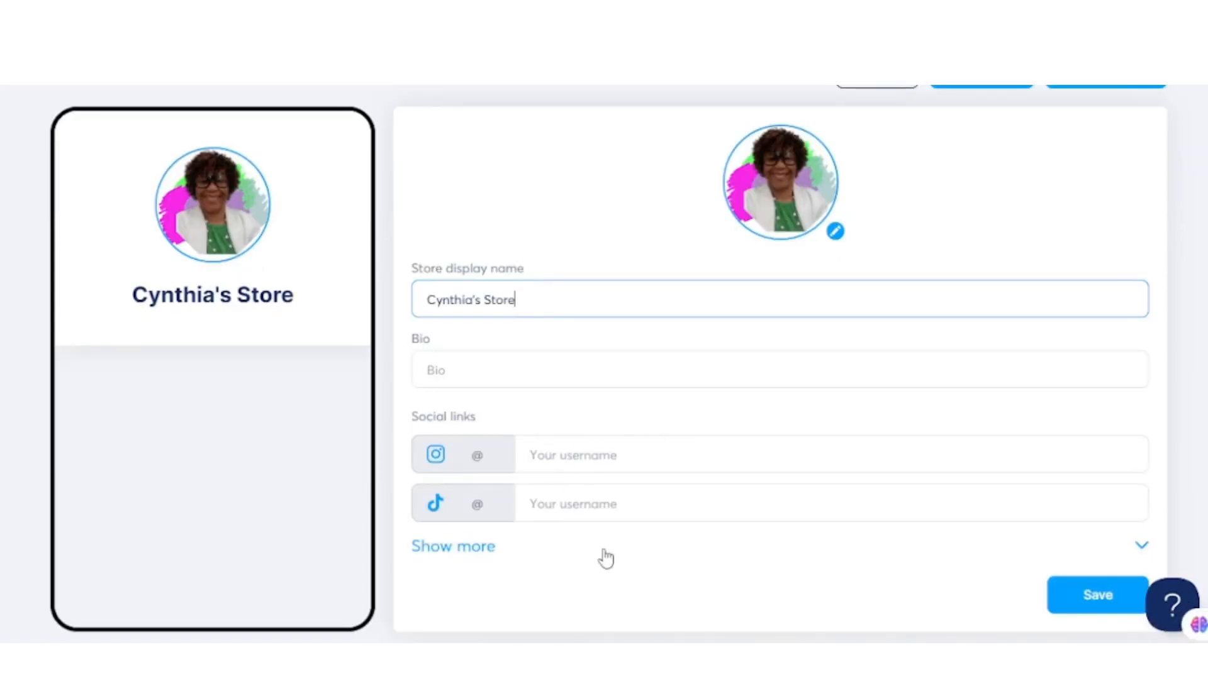
pyautogui.click(434, 377)
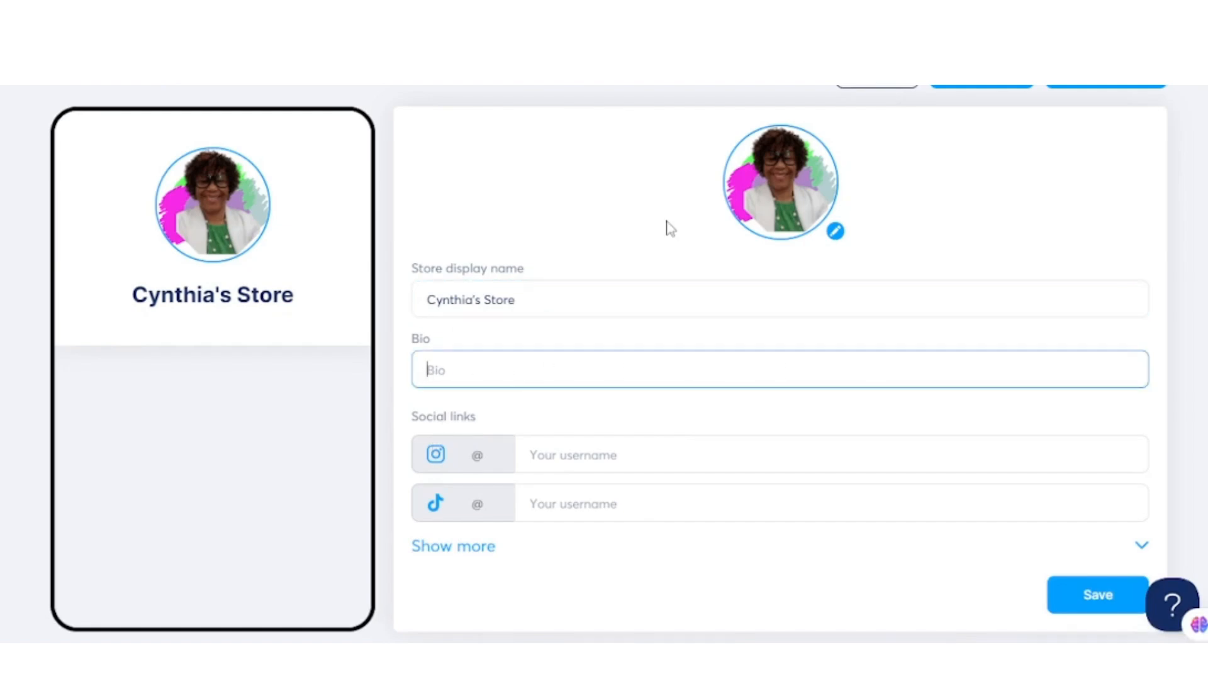
pyautogui.click(1108, 593)
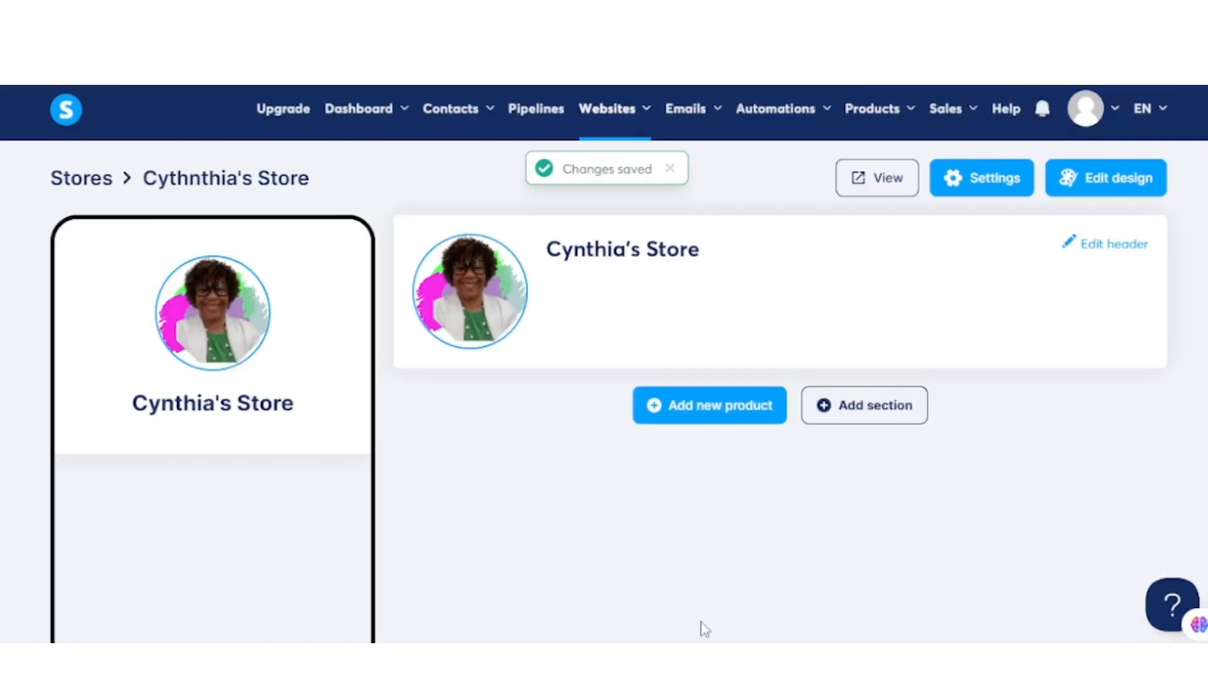
# - Browse the store's design themes and select the cream and orange "Book Expert" theme
pyautogui.click(1102, 178)
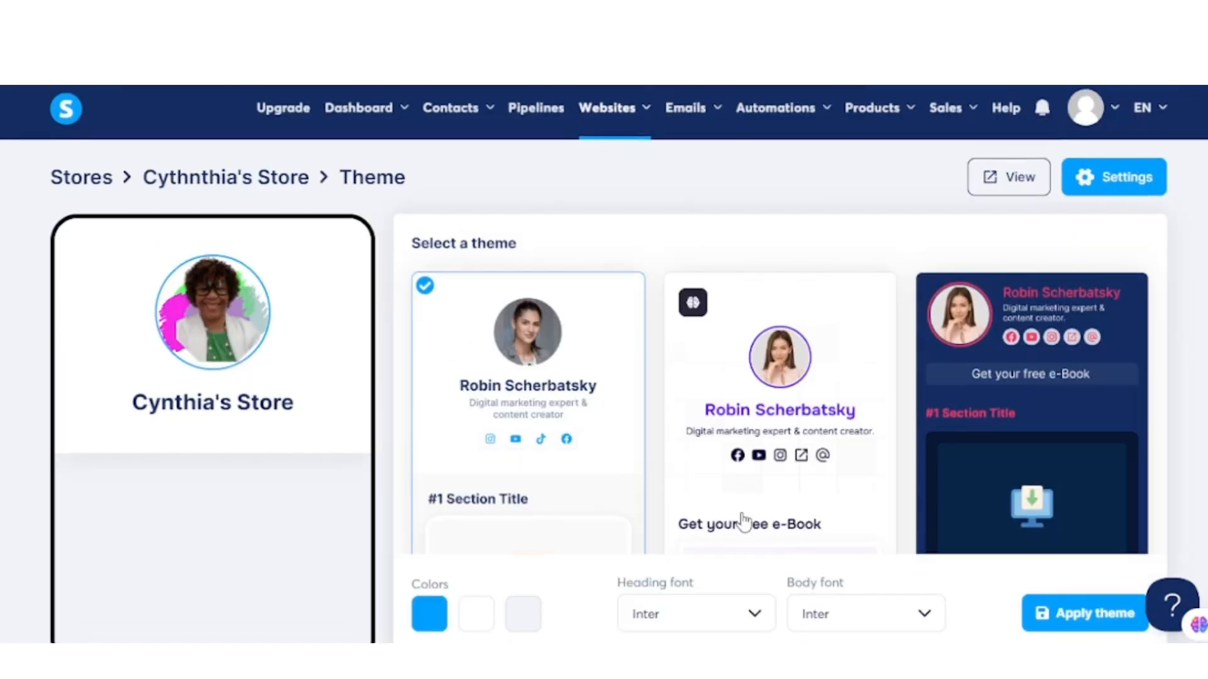
pyautogui.scroll(-2, 744, 520)
pyautogui.scroll(-10, 792, 473)
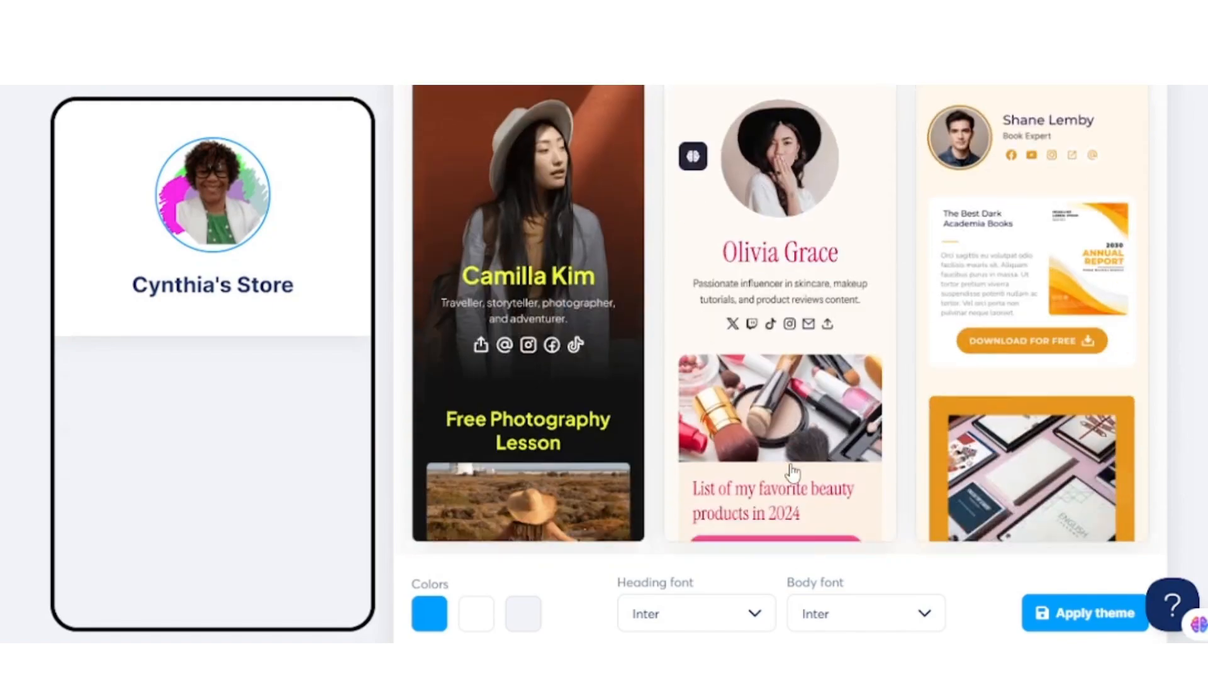
pyautogui.scroll(-8, 791, 473)
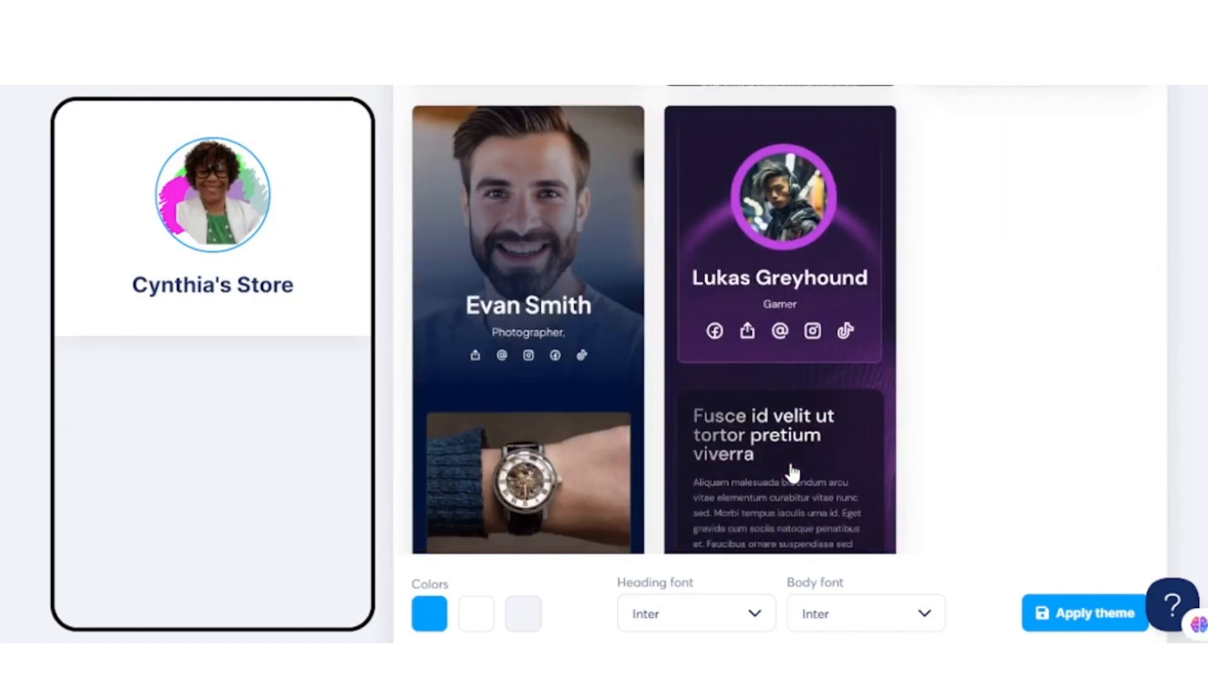
pyautogui.scroll(4, 792, 473)
pyautogui.scroll(12, 792, 472)
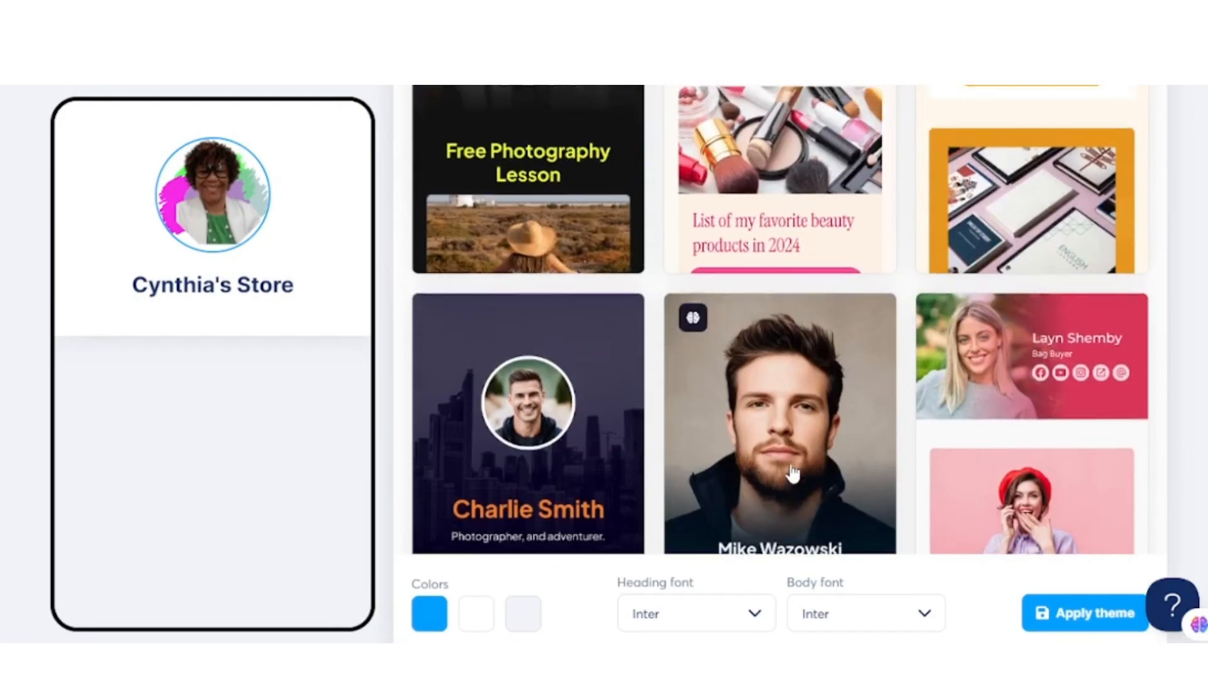
pyautogui.scroll(8, 792, 472)
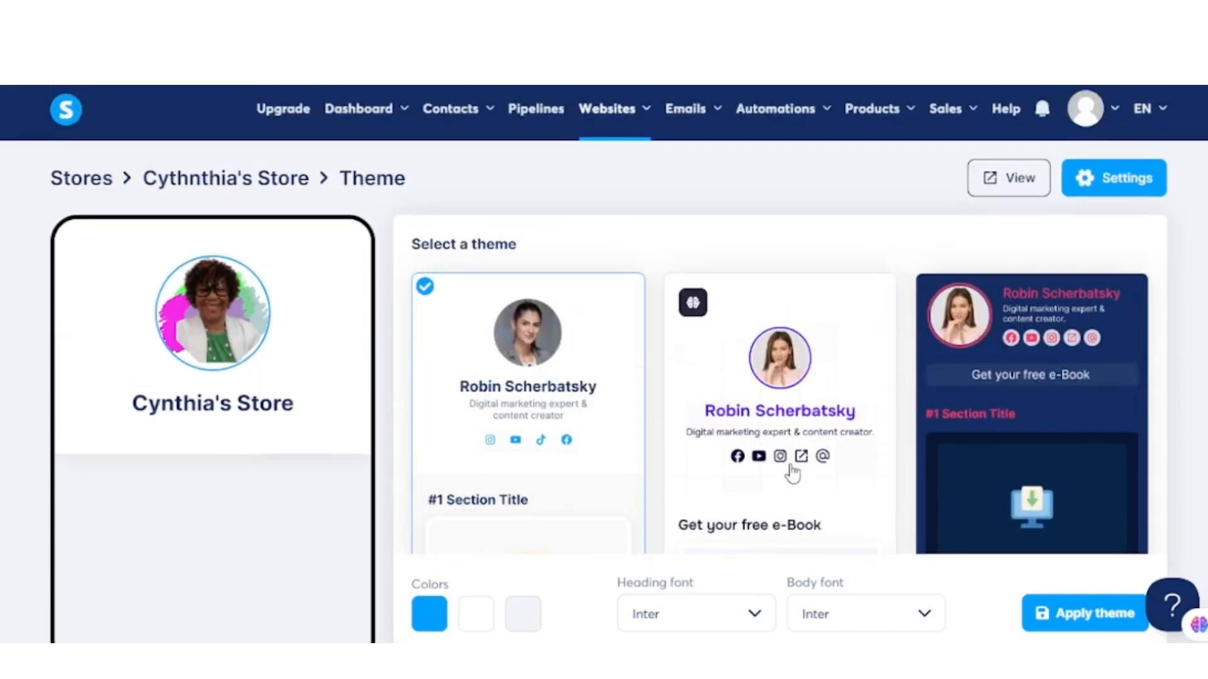
pyautogui.scroll(-8, 791, 473)
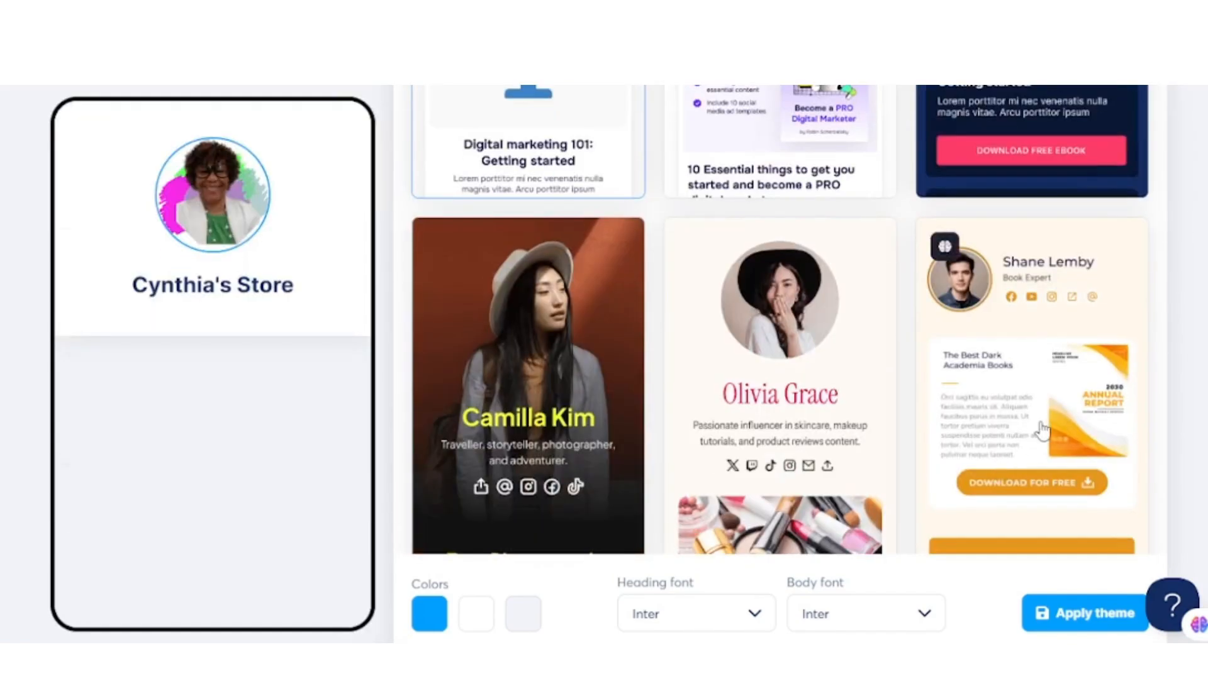
pyautogui.click(1045, 400)
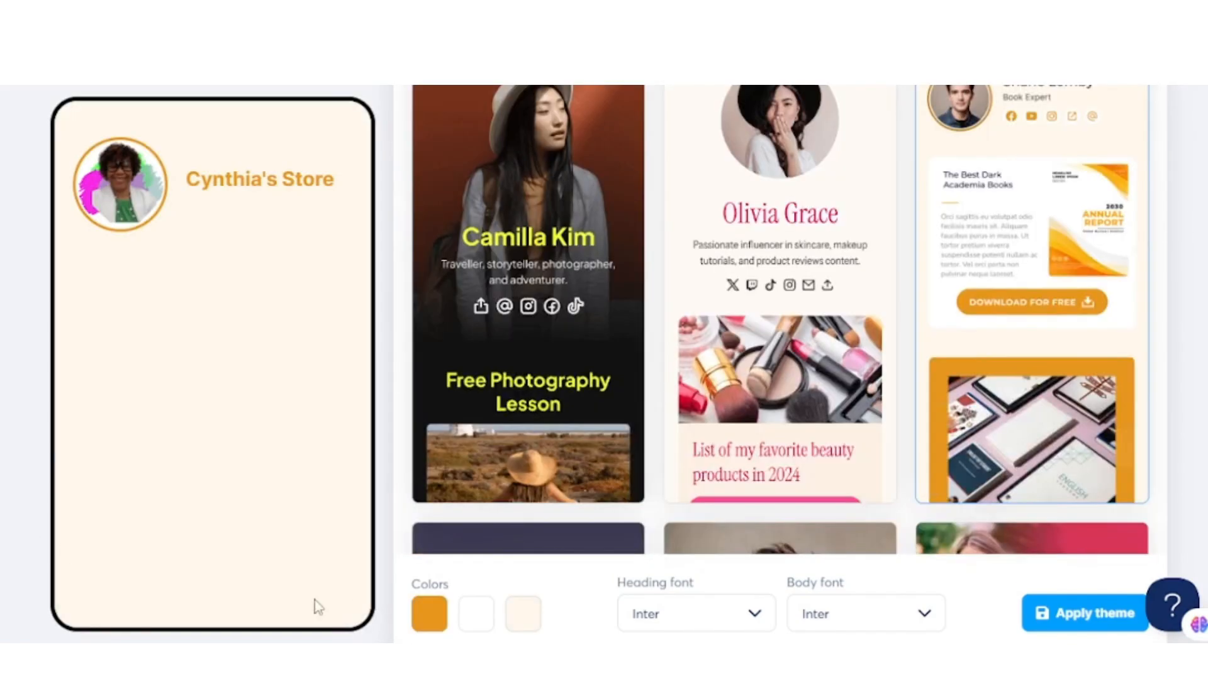
# - Set the theme's first color to f729e8, keep the other two colors and apply the theme
pyautogui.click(430, 623)
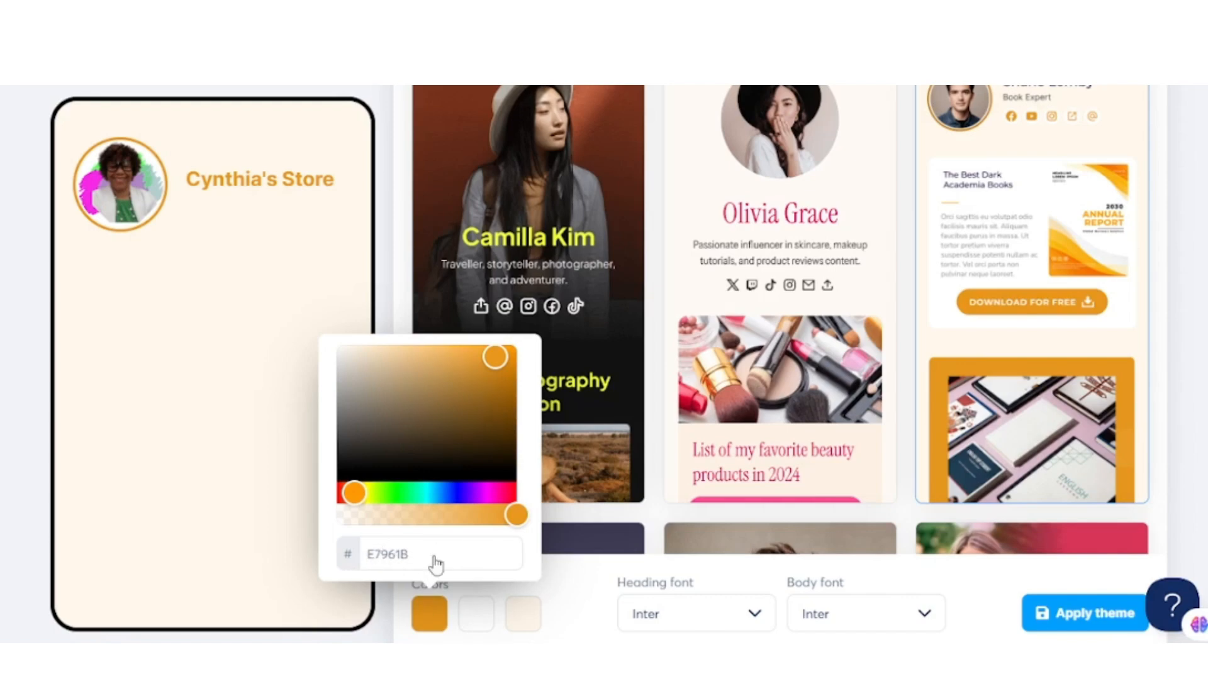
pyautogui.moveTo(412, 555); pyautogui.dragTo(363, 553)
pyautogui.write('f729e8')
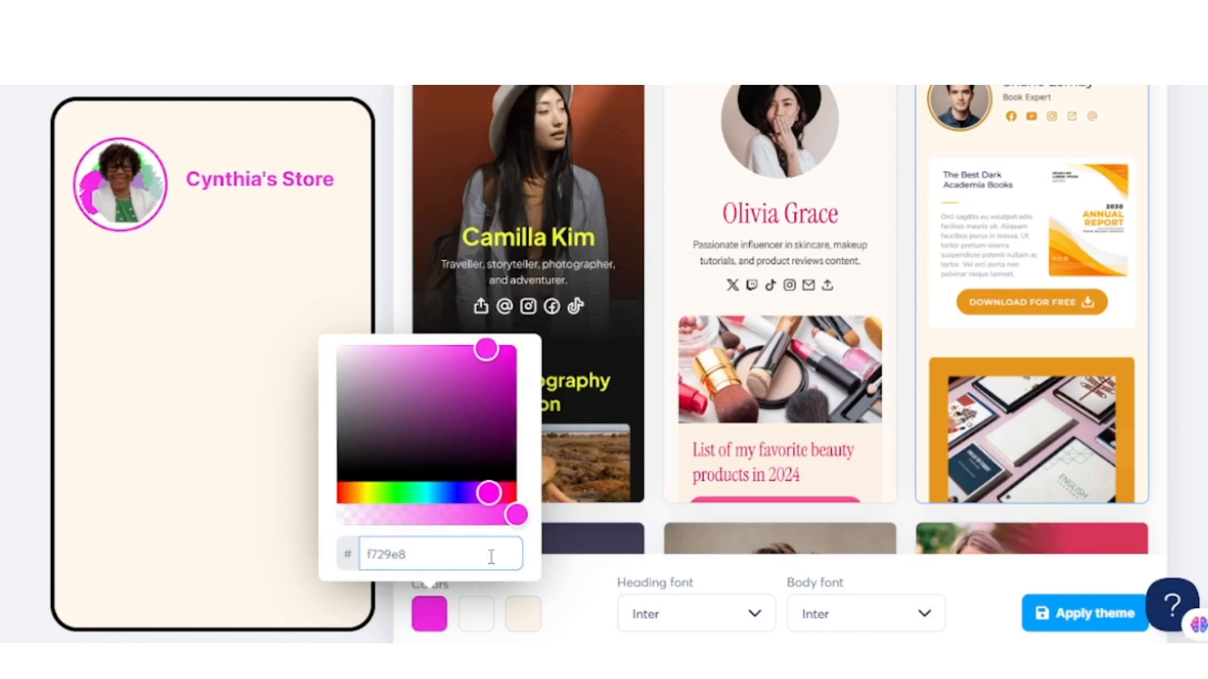
pyautogui.click(477, 627)
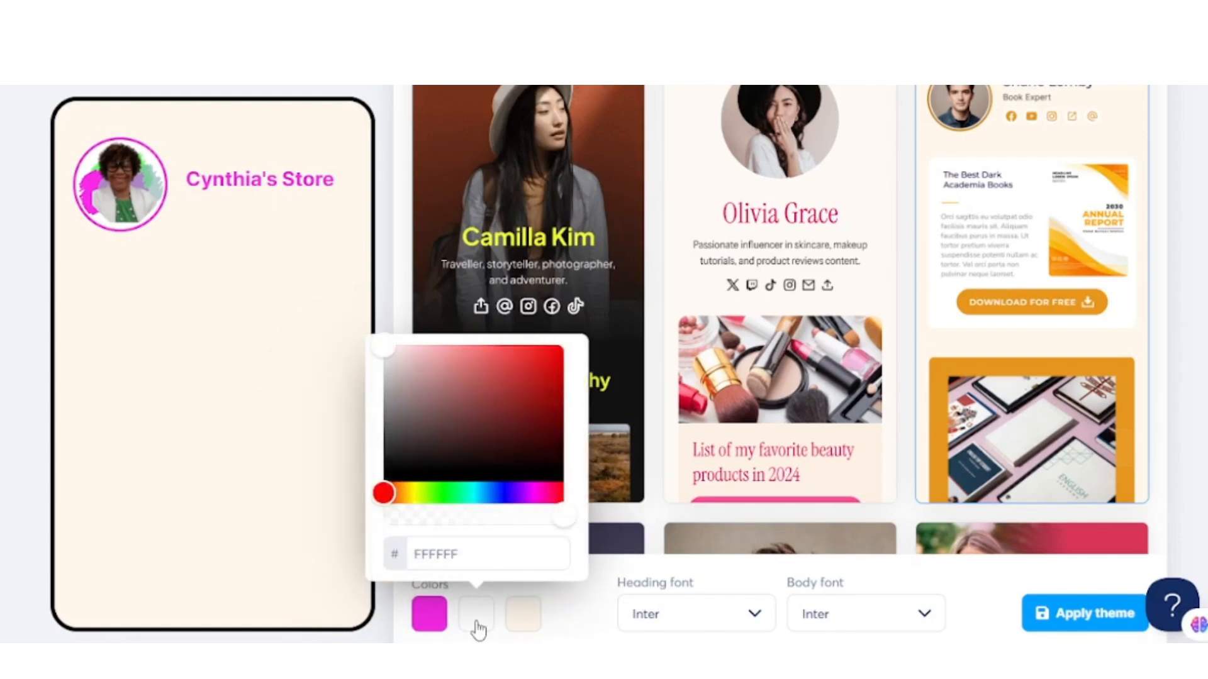
pyautogui.click(525, 619)
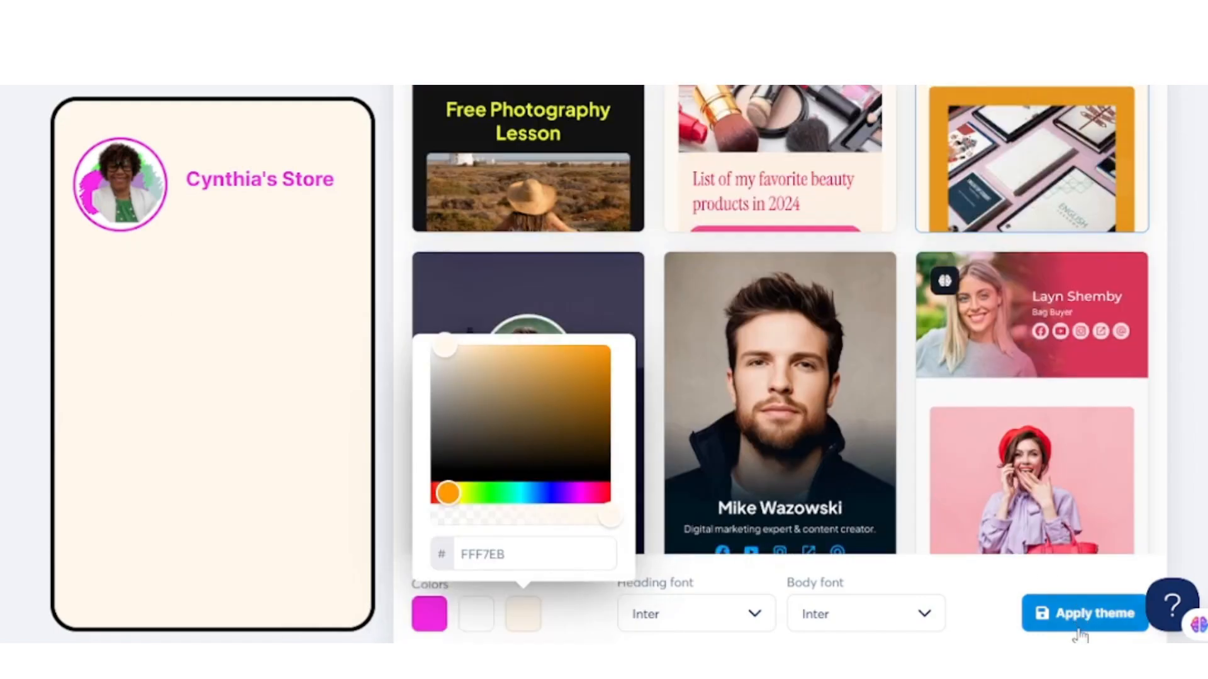
pyautogui.click(1079, 630)
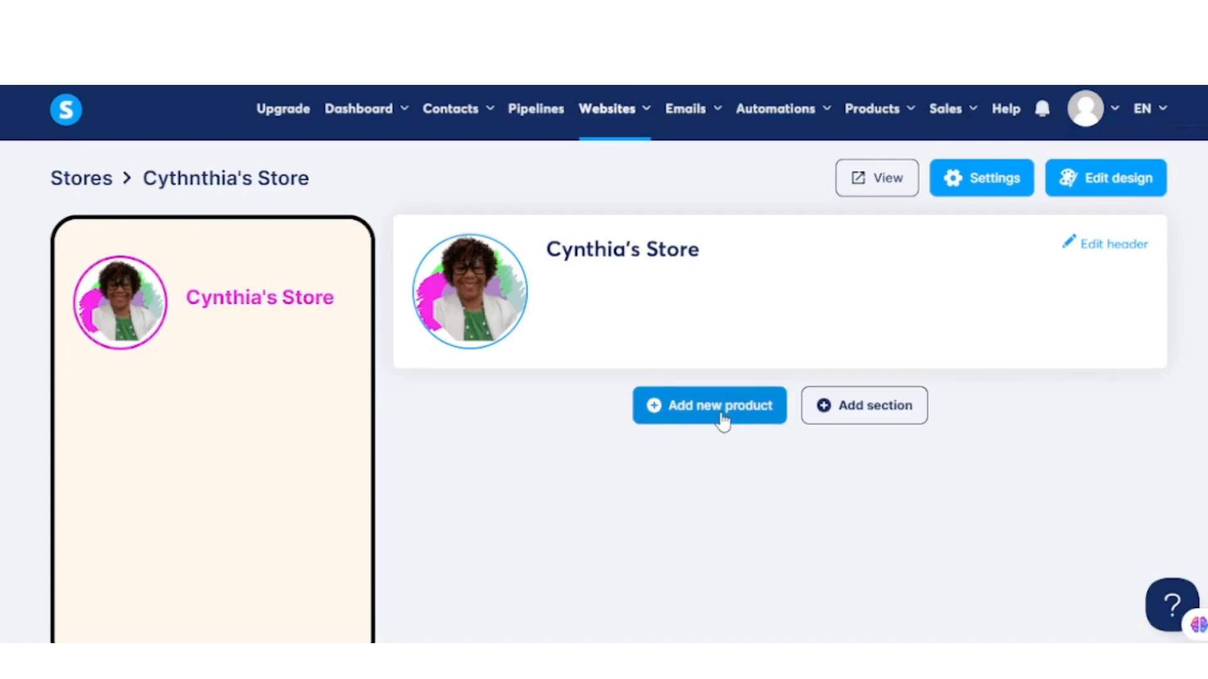
# - Add a new External link / url product to the store and upload the book cover as its thumbnail
pyautogui.click(681, 421)
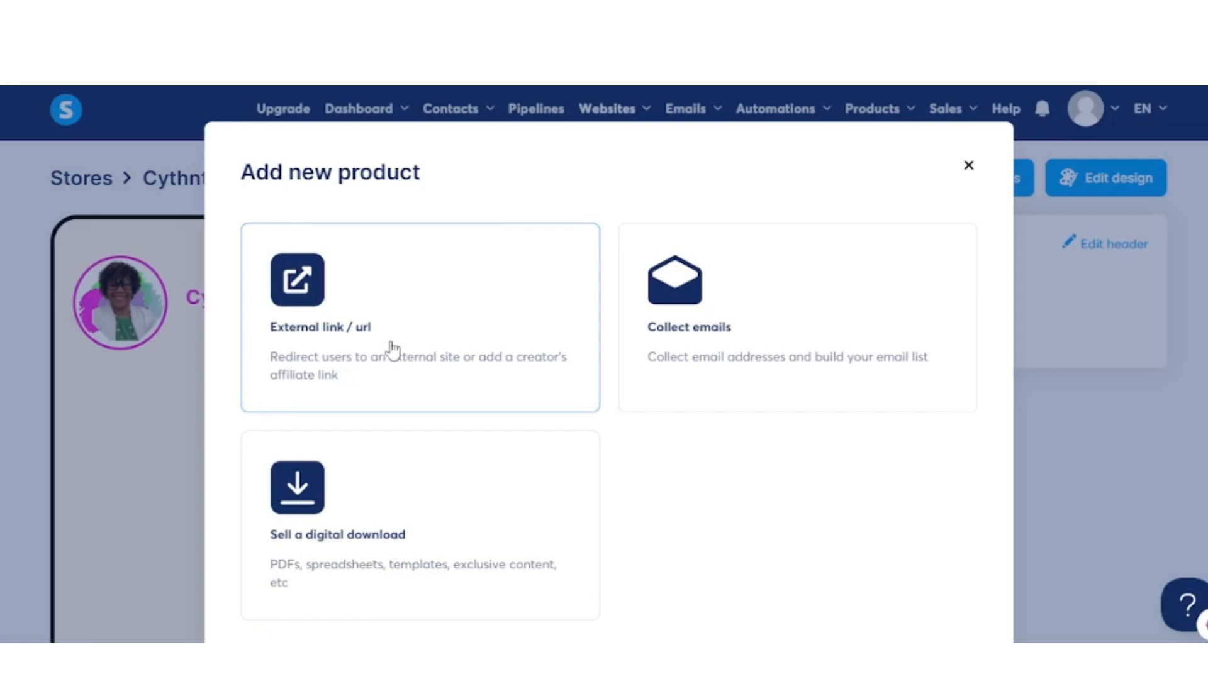
pyautogui.click(387, 390)
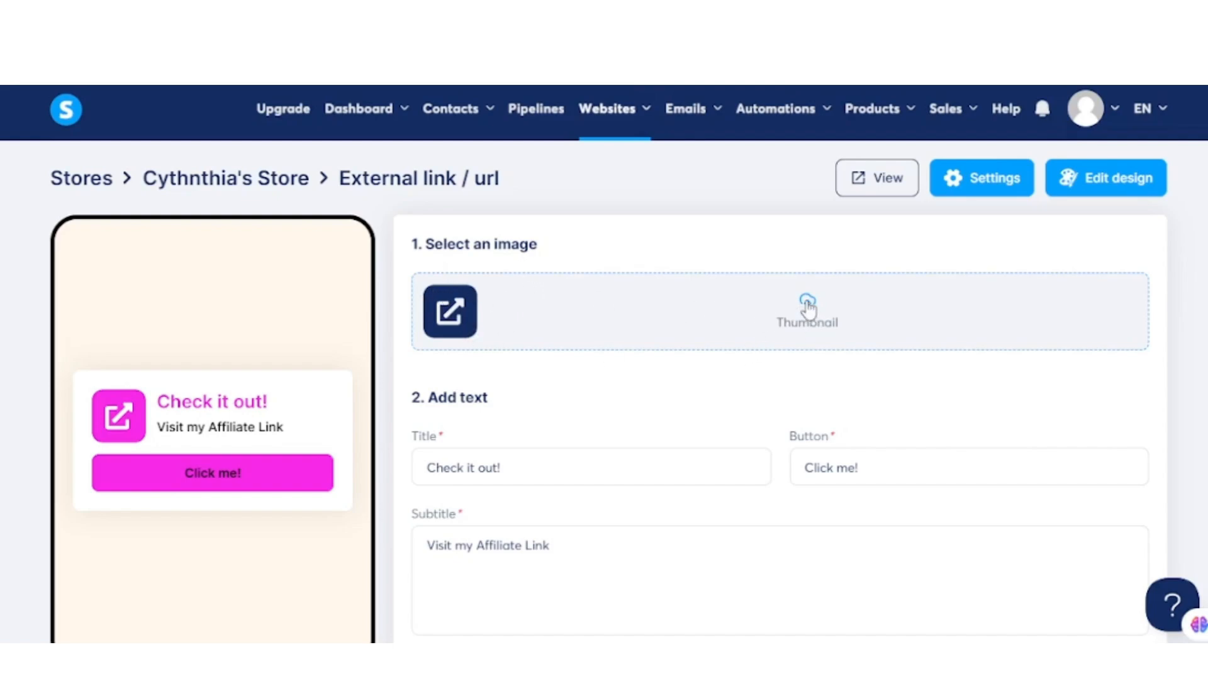
pyautogui.click(587, 307)
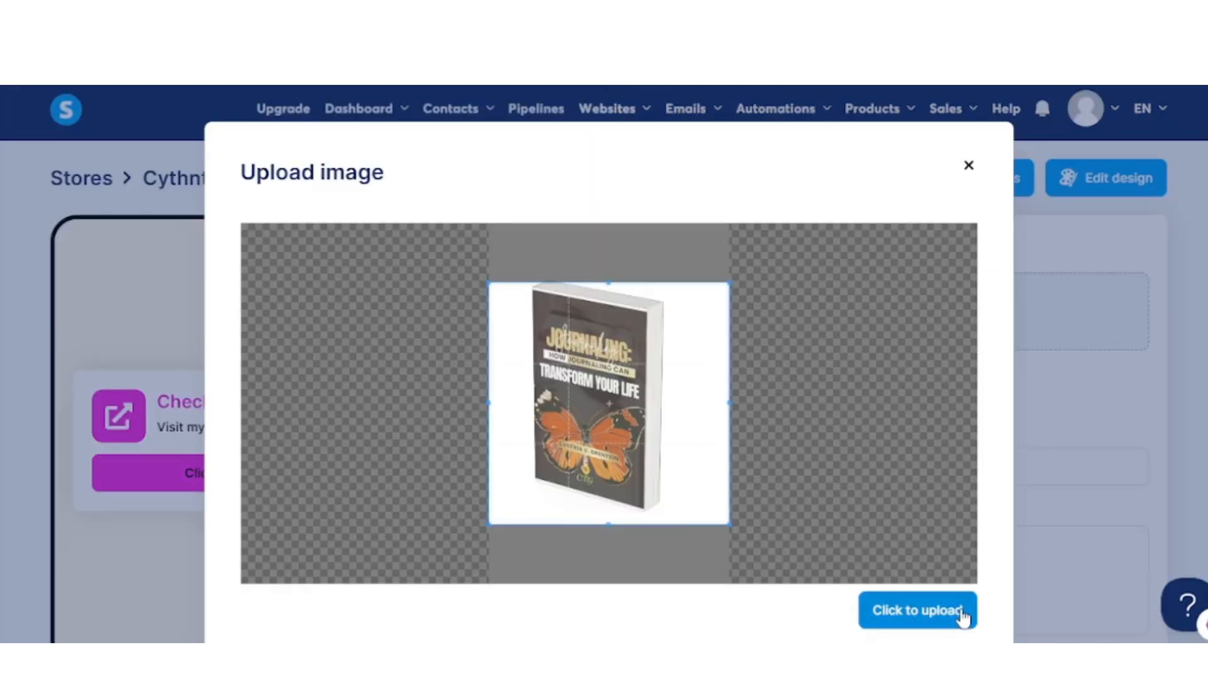
pyautogui.click(962, 616)
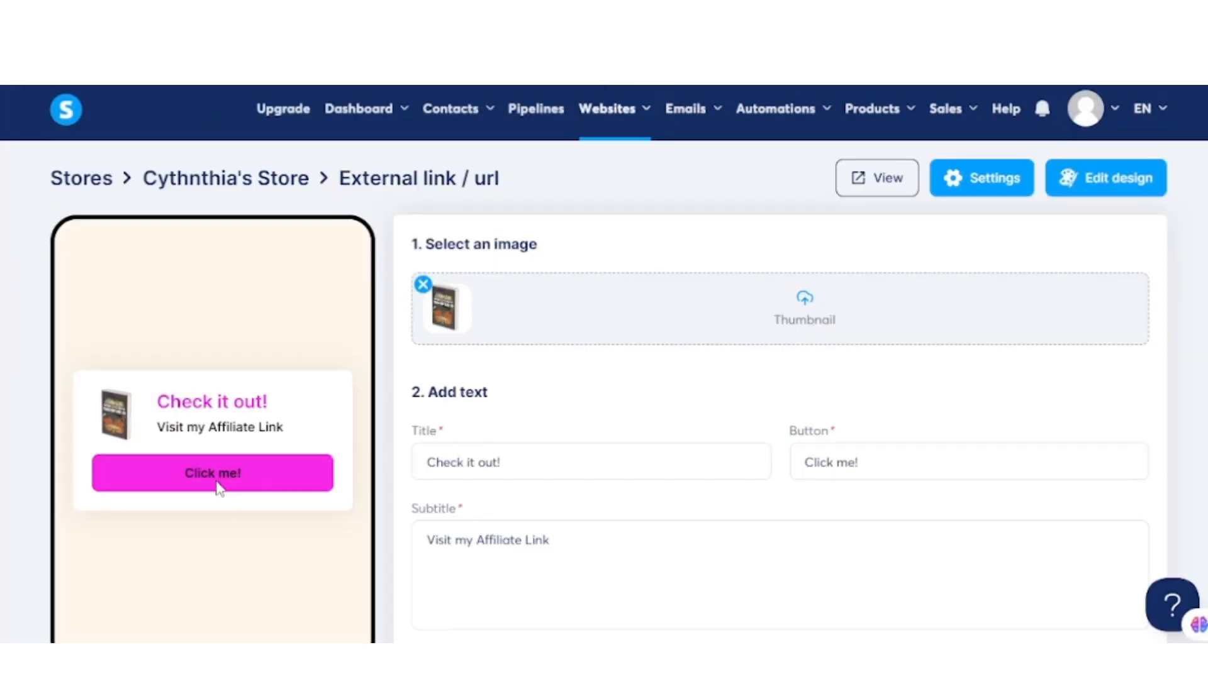
# - Change the product's button text to "Buy Now"
pyautogui.scroll(-3, 588, 391)
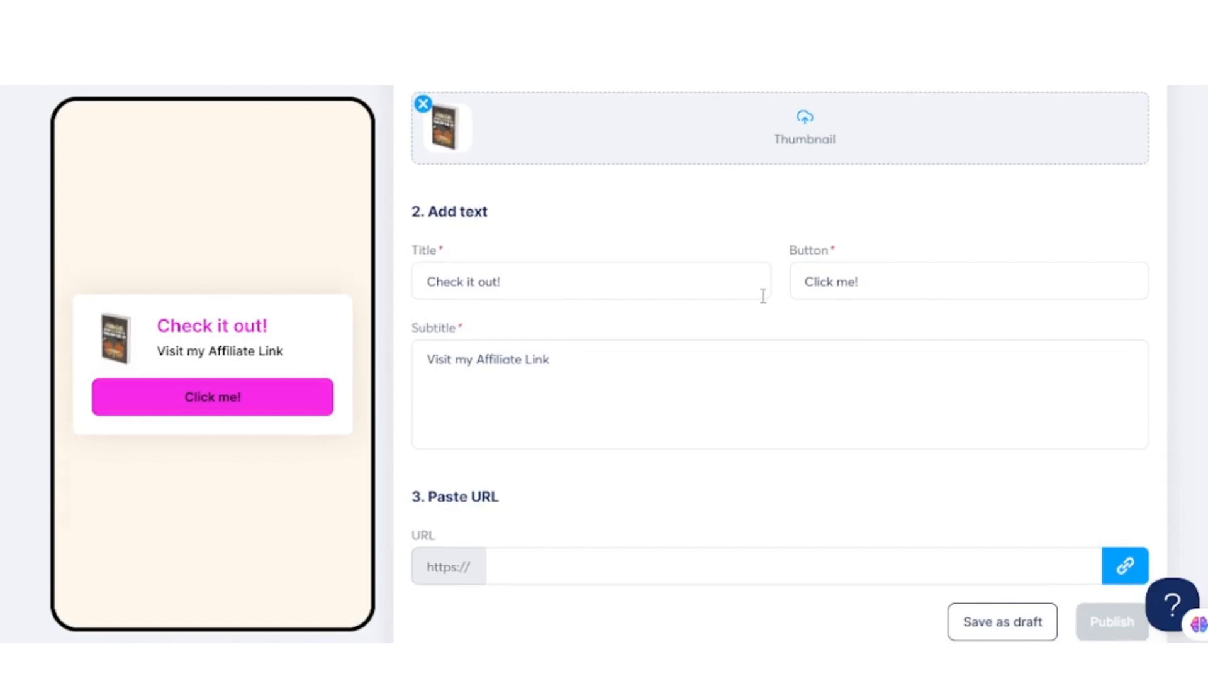
pyautogui.click(804, 287)
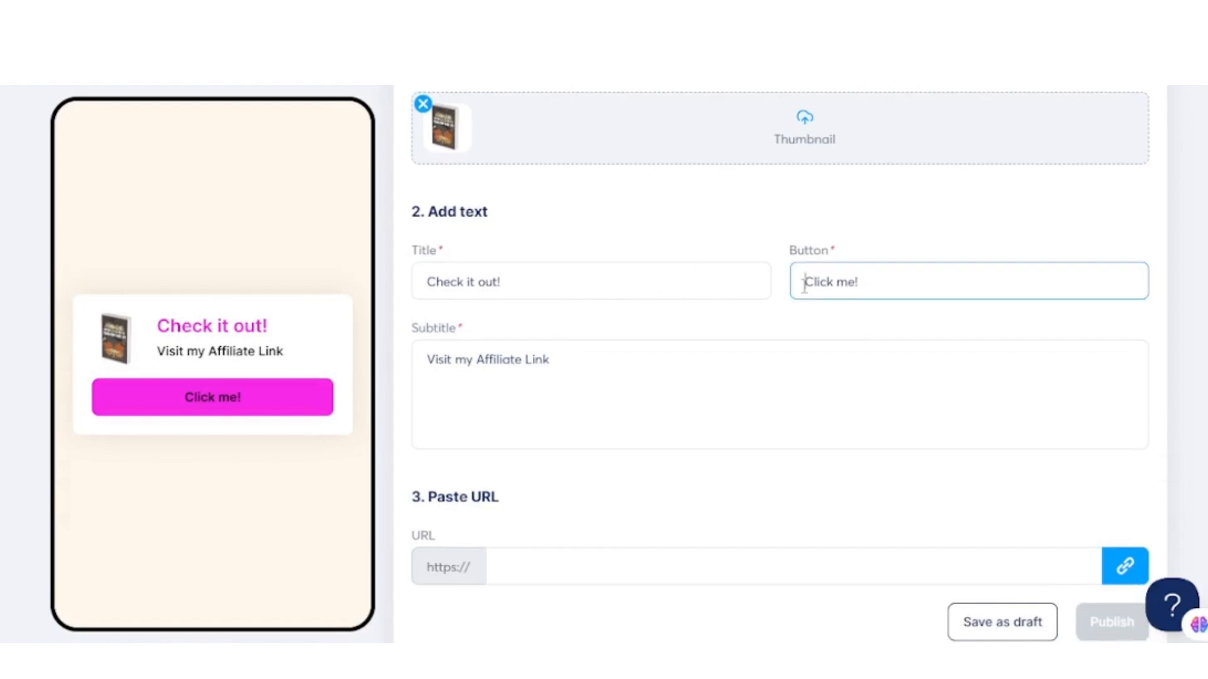
pyautogui.moveTo(804, 285); pyautogui.dragTo(867, 284)
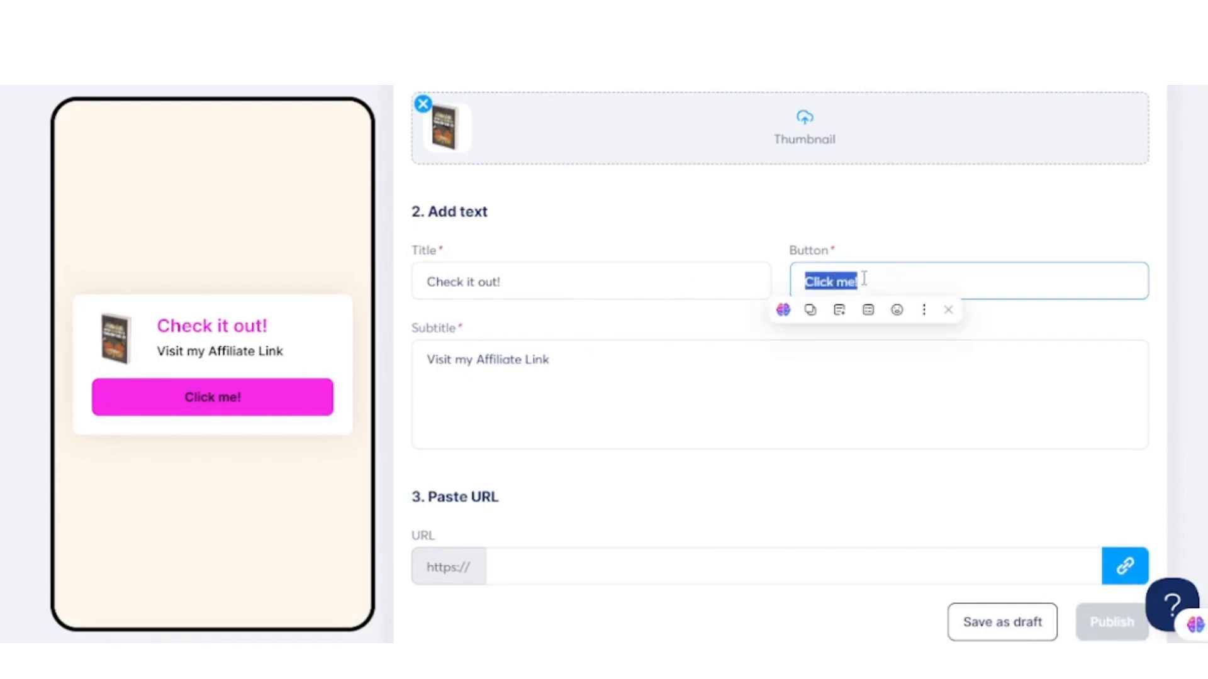
pyautogui.write('Buy Now')
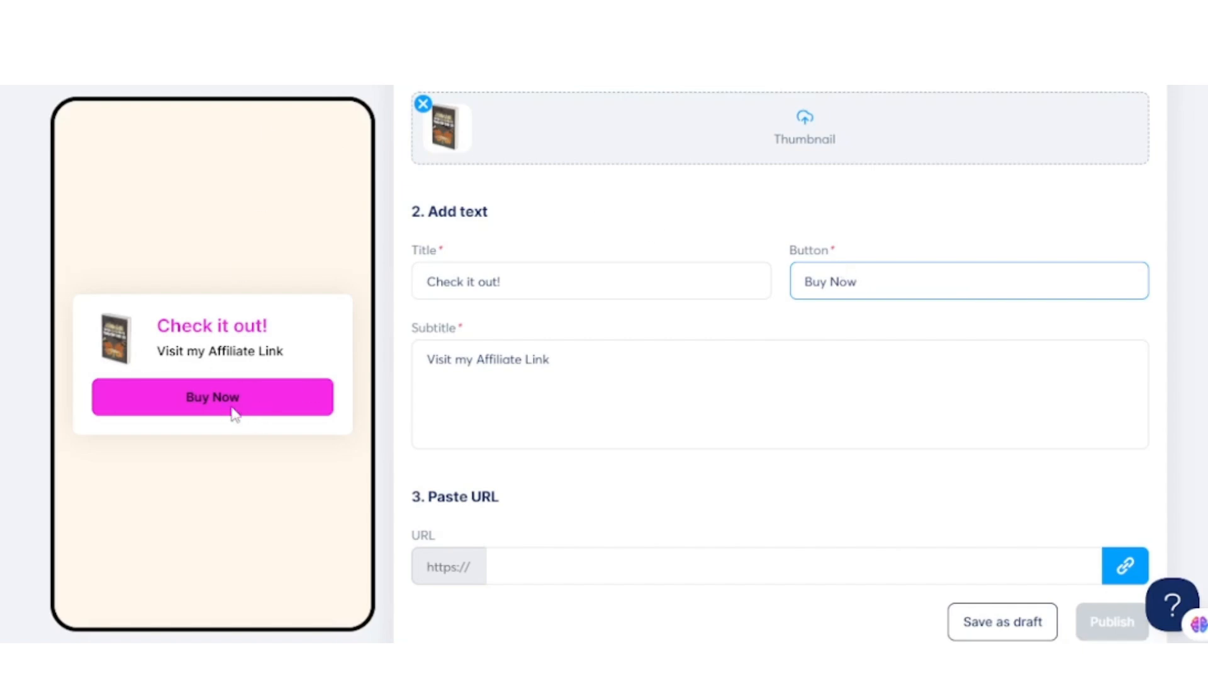
# - Paste the book's a.co link as the product's URL and publish the product
pyautogui.scroll(-1, 239, 413)
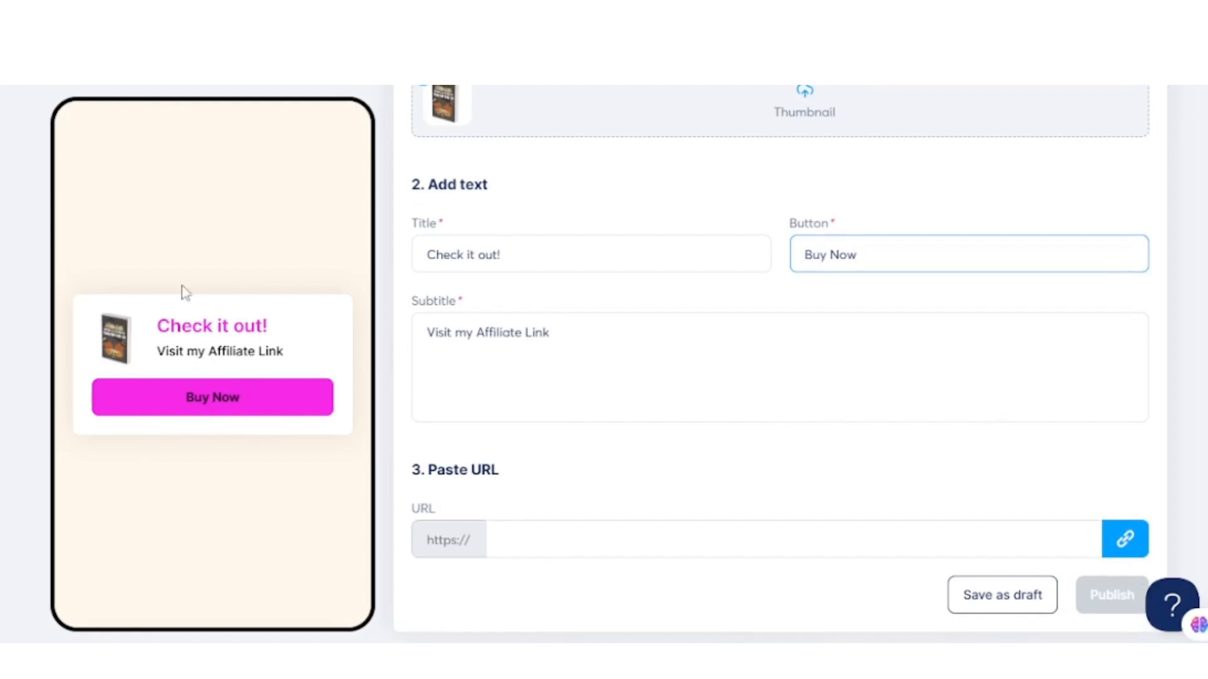
pyautogui.click(527, 545)
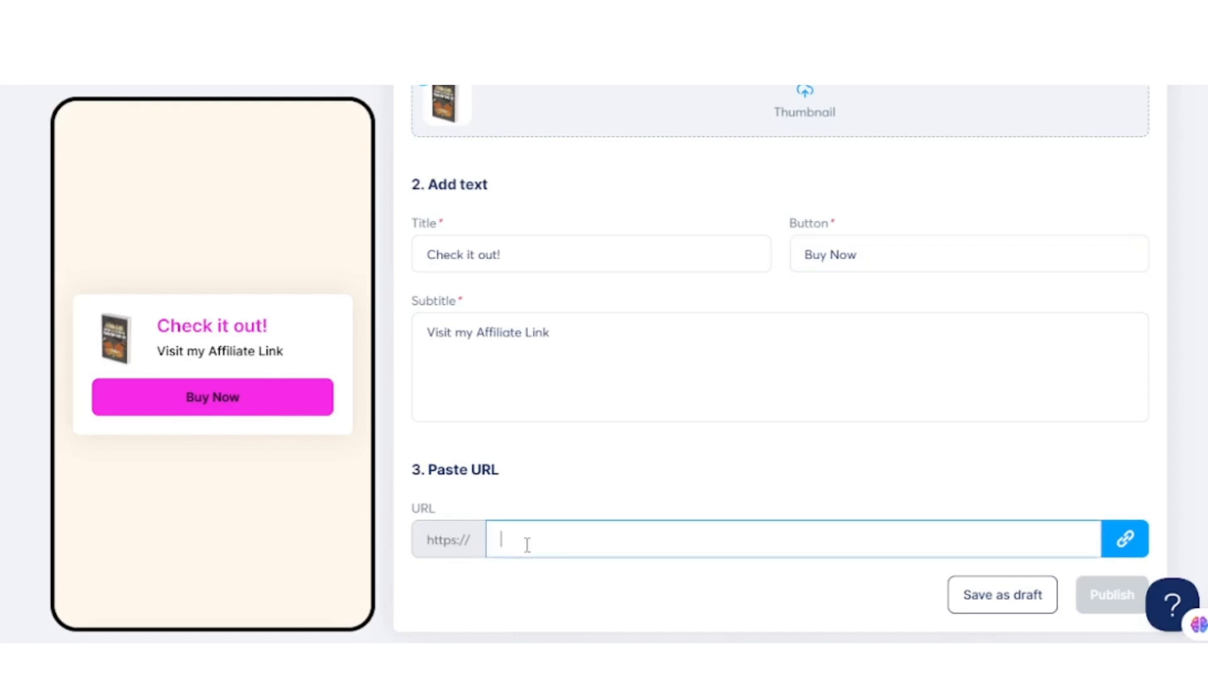
pyautogui.rightClick(572, 543)
pyautogui.click(597, 333)
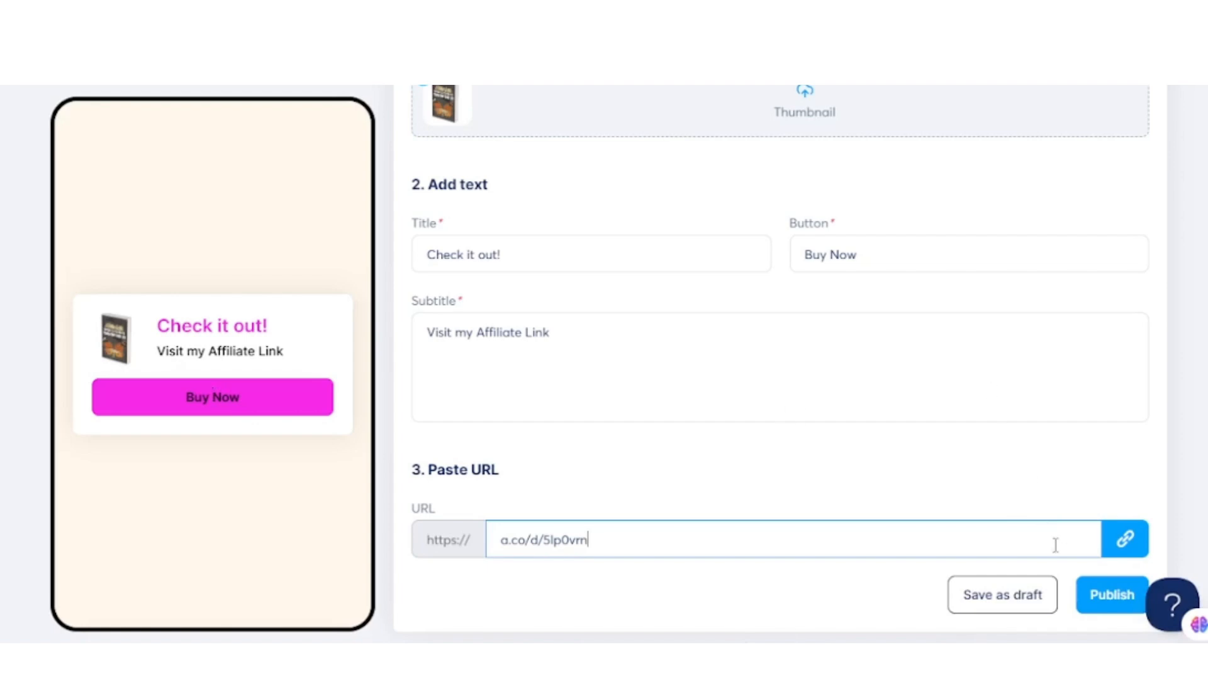
pyautogui.click(1112, 595)
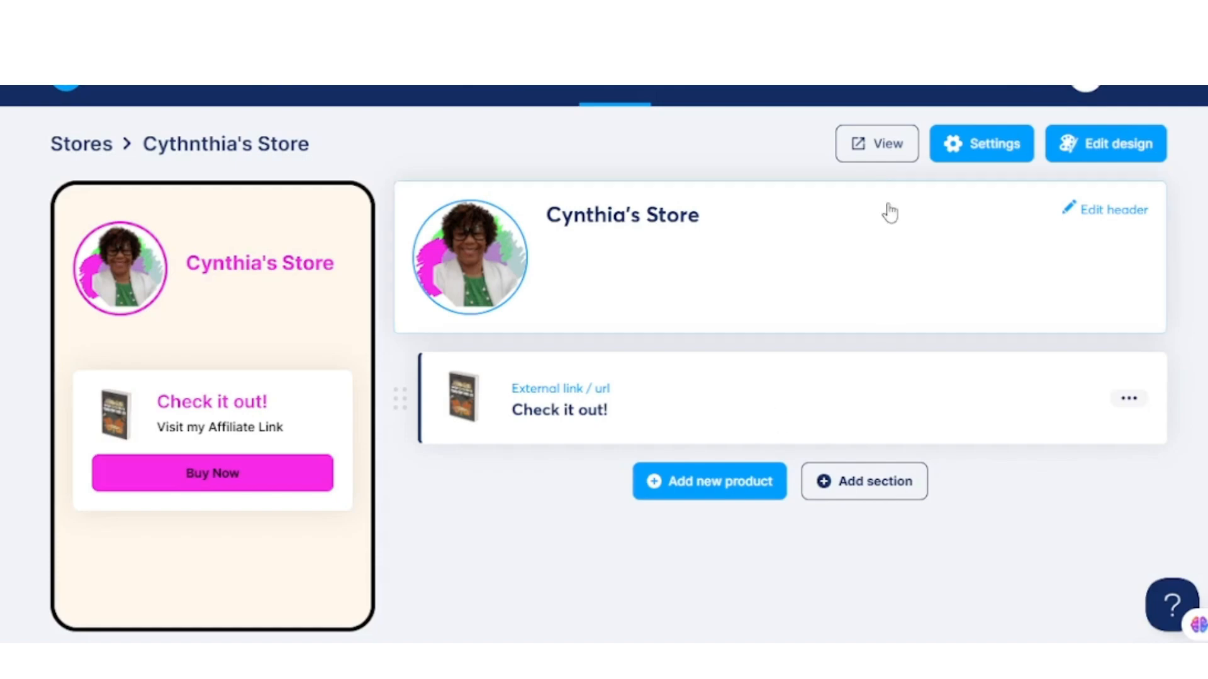
# - Open the store's public page to check how it looks to visitors
pyautogui.click(880, 156)
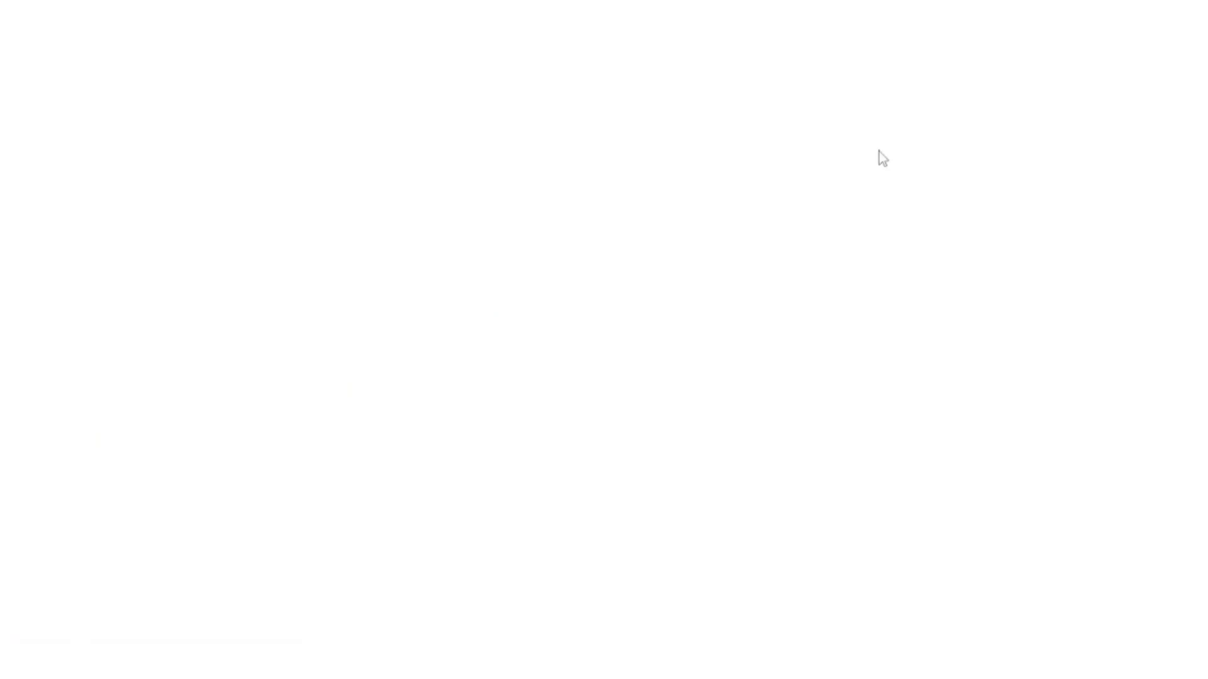